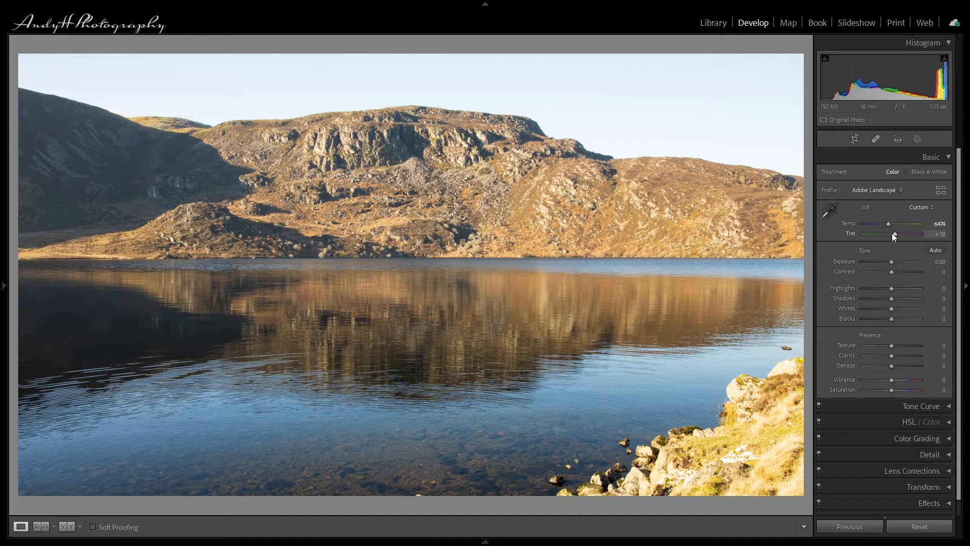
- Set the photo's Tint to +8, Contrast −25, Highlights −100, Shadows −40, Whites −72, Blacks +32 and Exposure +0.53
{"action": "left_click_drag", "start_coordinate": [894, 233], "coordinate": [892, 235]}
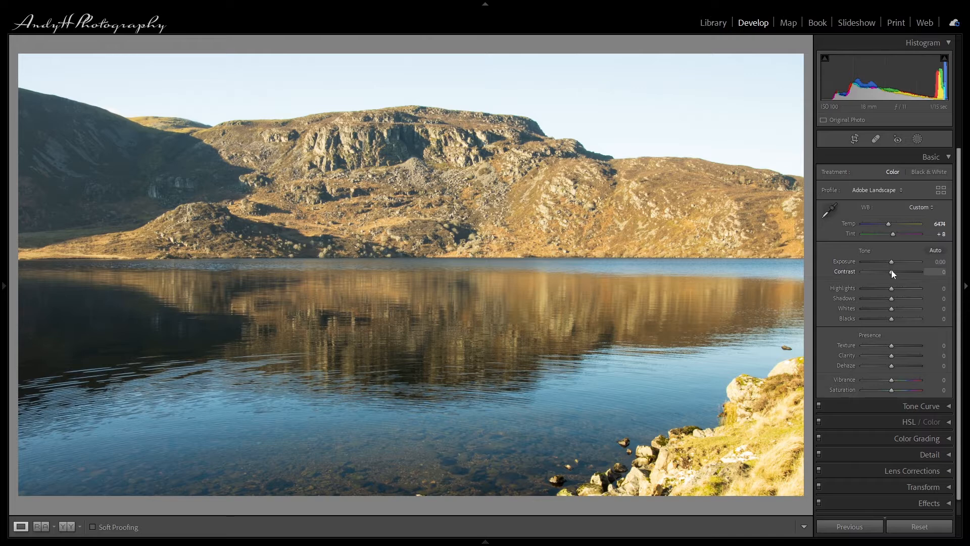
{"action": "left_click_drag", "start_coordinate": [893, 272], "coordinate": [884, 277]}
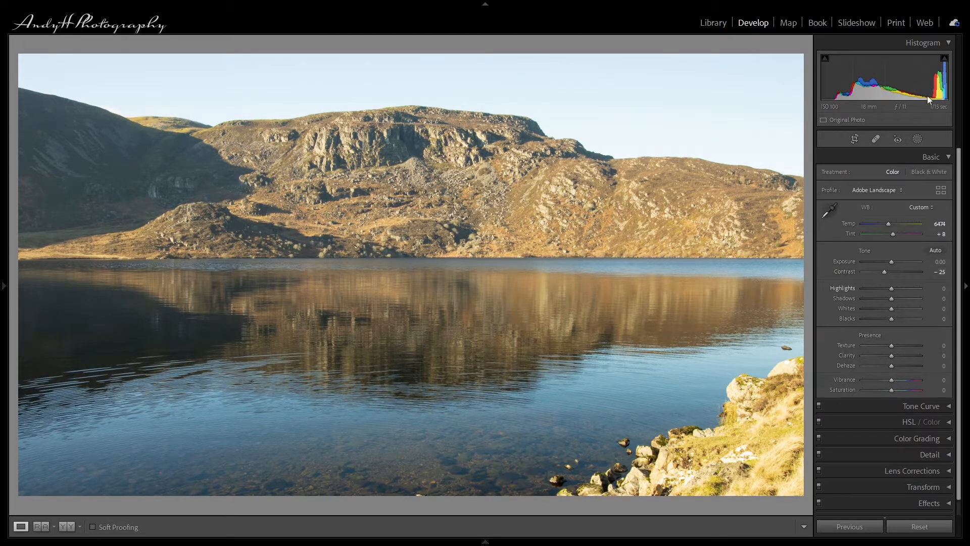
{"action": "left_click_drag", "start_coordinate": [892, 290], "coordinate": [874, 308]}
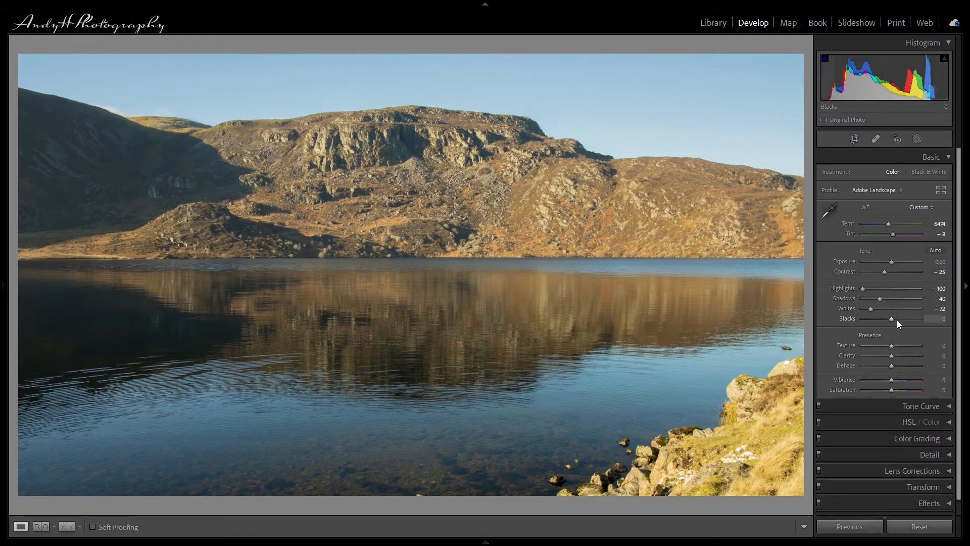
{"action": "left_click_drag", "start_coordinate": [891, 319], "coordinate": [900, 319]}
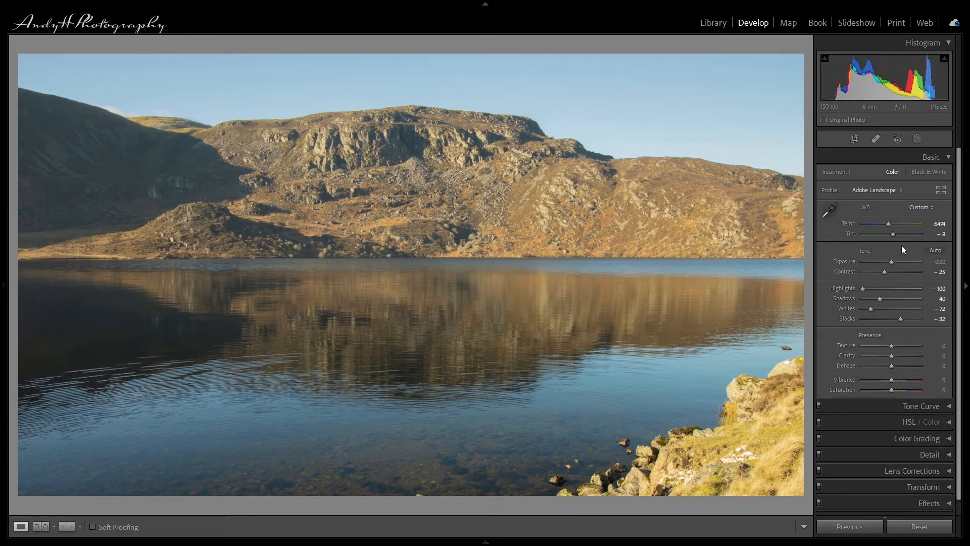
{"action": "left_click_drag", "start_coordinate": [891, 262], "coordinate": [894, 263]}
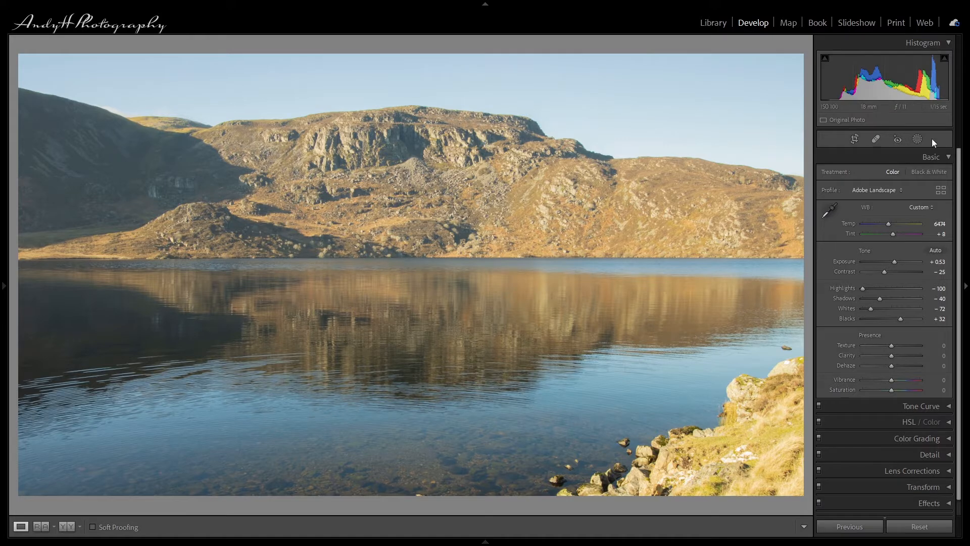
- Mask the sky with Select Sky and set the mask's Temp to −38, Exposure to −1.04 and Amount to 116
{"action": "left_click", "coordinate": [919, 139]}
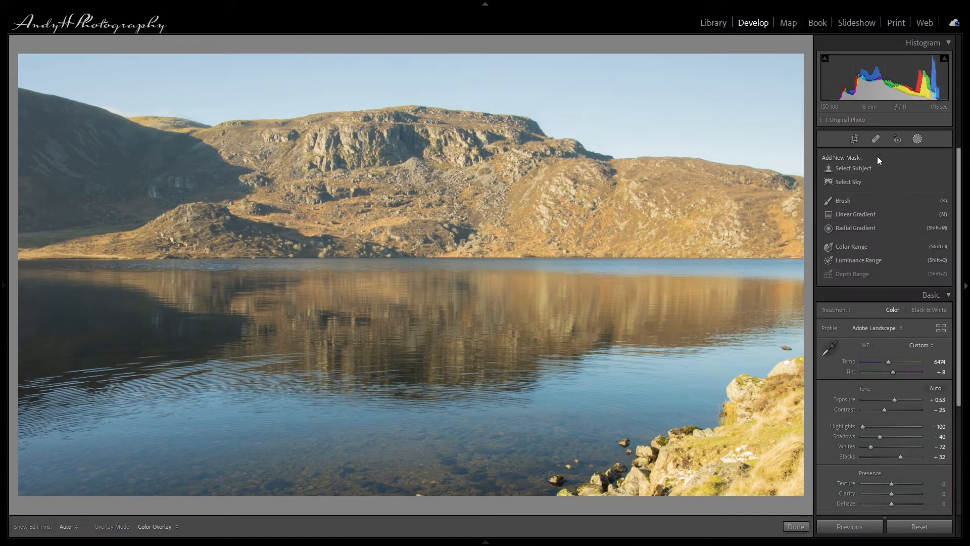
{"action": "left_click", "coordinate": [862, 183]}
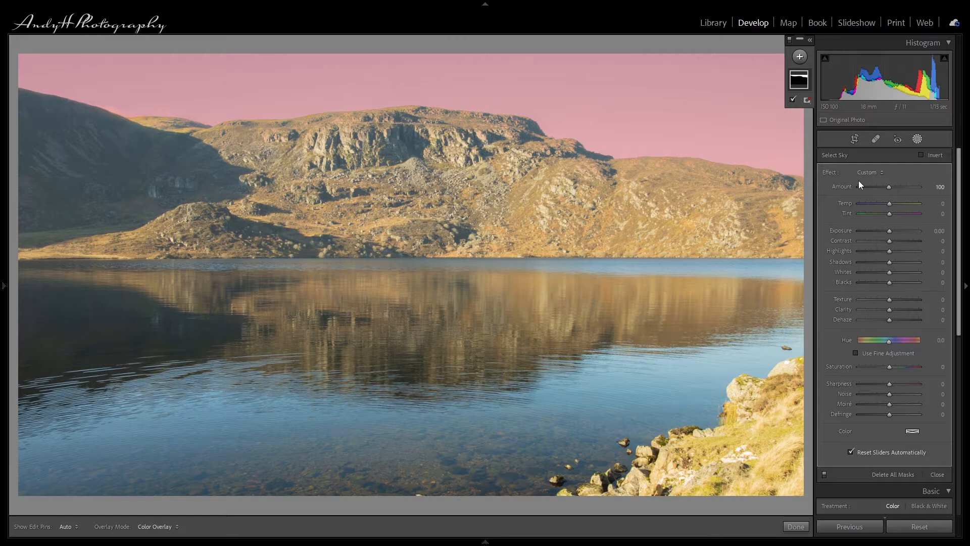
{"action": "left_click_drag", "start_coordinate": [890, 203], "coordinate": [871, 204]}
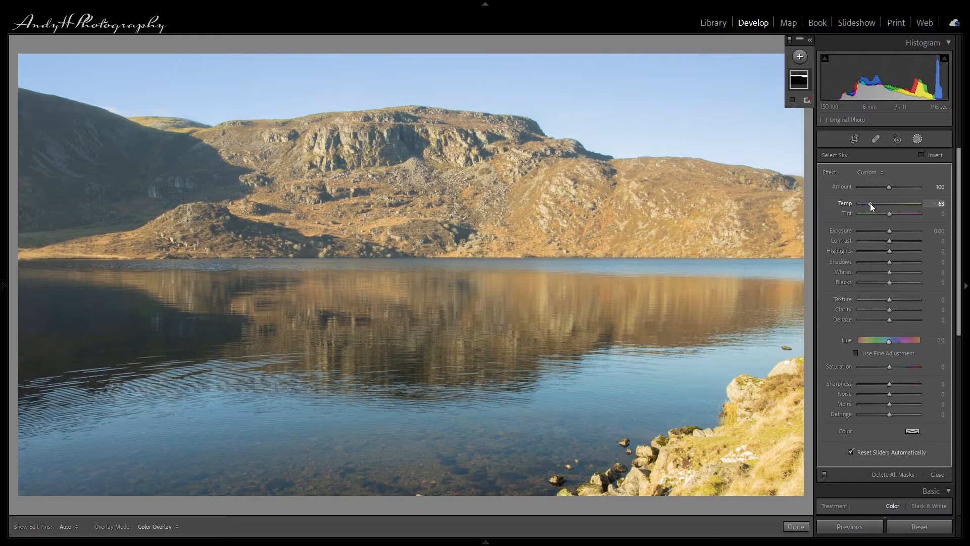
{"action": "left_click_drag", "start_coordinate": [889, 230], "coordinate": [881, 231]}
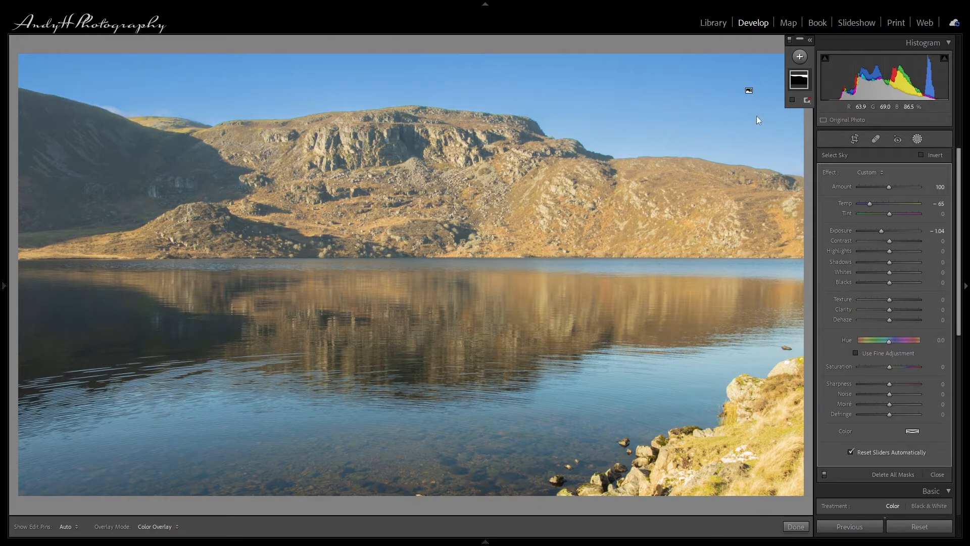
{"action": "left_click_drag", "start_coordinate": [891, 188], "coordinate": [895, 188]}
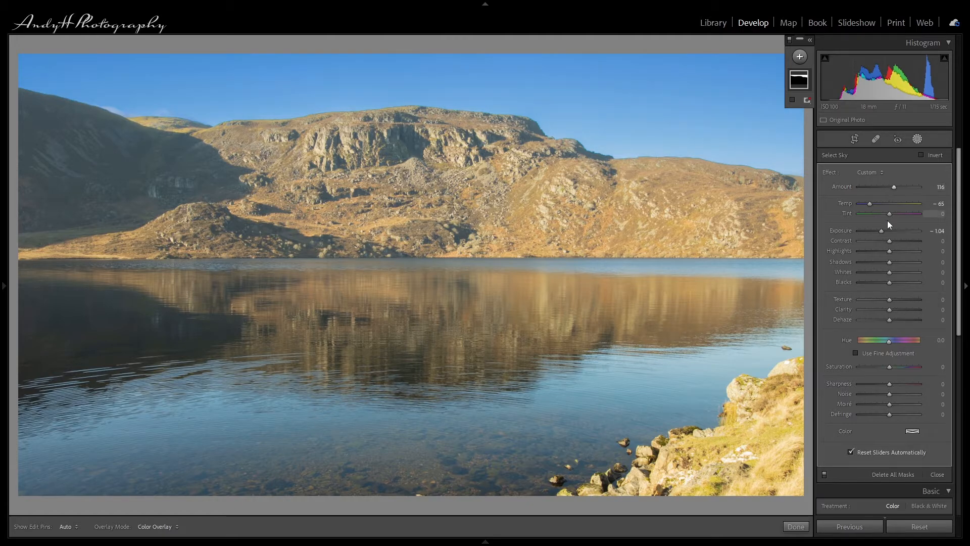
{"action": "left_click_drag", "start_coordinate": [871, 204], "coordinate": [881, 203]}
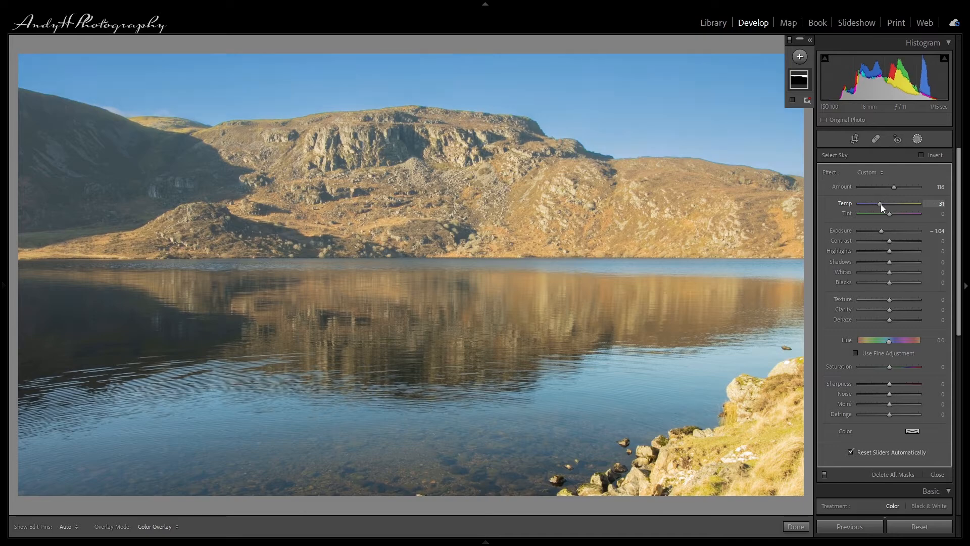
{"action": "left_click_drag", "start_coordinate": [881, 204], "coordinate": [879, 204]}
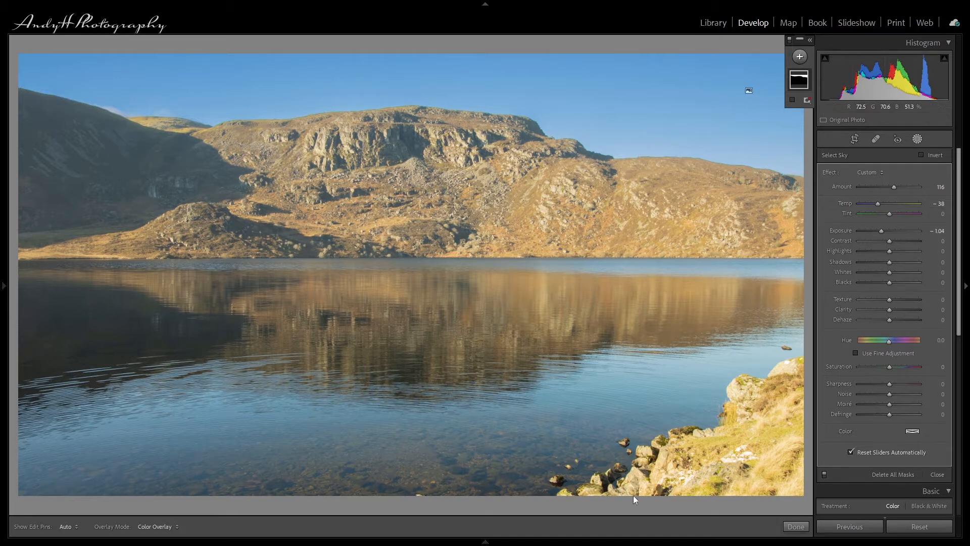
- Add a linear gradient mask angled over the rocky, grassy bank in the photo's lower-right corner
{"action": "left_click", "coordinate": [798, 58]}
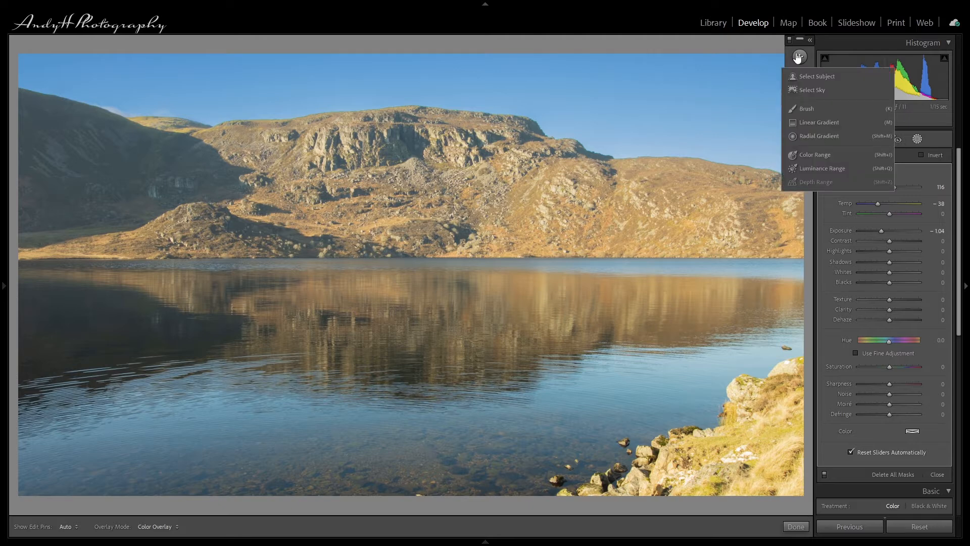
{"action": "left_click", "coordinate": [814, 125]}
{"action": "mouse_move", "coordinate": [713, 420]}
{"action": "left_mouse_down"}
{"action": "mouse_move", "coordinate": [728, 400]}
{"action": "mouse_move", "coordinate": [687, 372]}
{"action": "mouse_move", "coordinate": [705, 403]}
{"action": "left_mouse_up"}
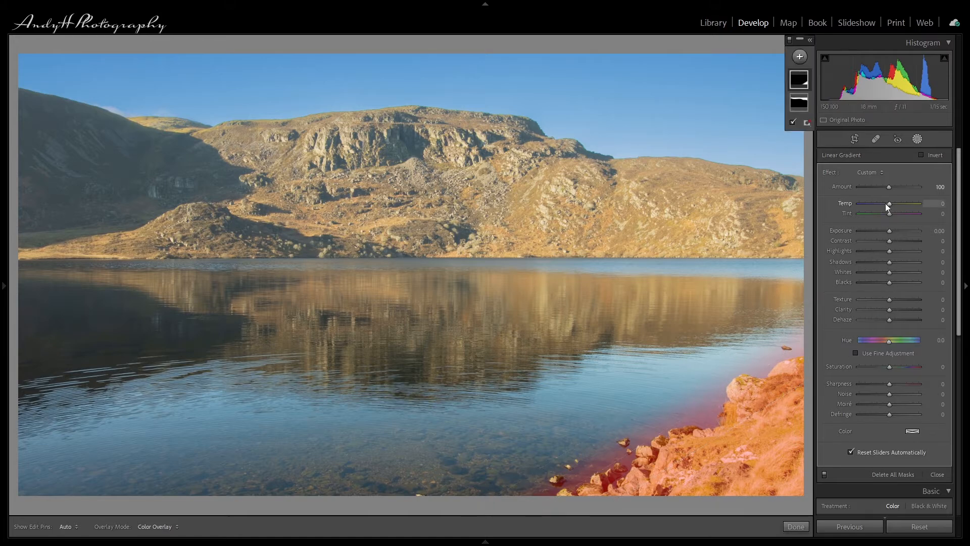
- Hide the mask overlay and set the bank gradient's Temp to 26, Tint to 55 and Exposure to about −0.77, then close masking
{"action": "key", "text": "o"}
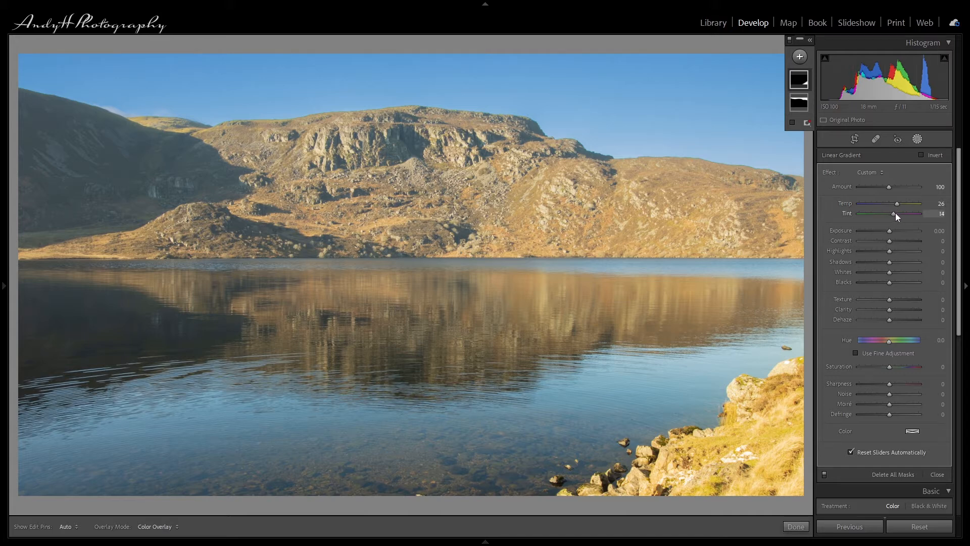
{"action": "left_click_drag", "start_coordinate": [902, 214], "coordinate": [905, 215]}
{"action": "left_click_drag", "start_coordinate": [889, 228], "coordinate": [882, 231]}
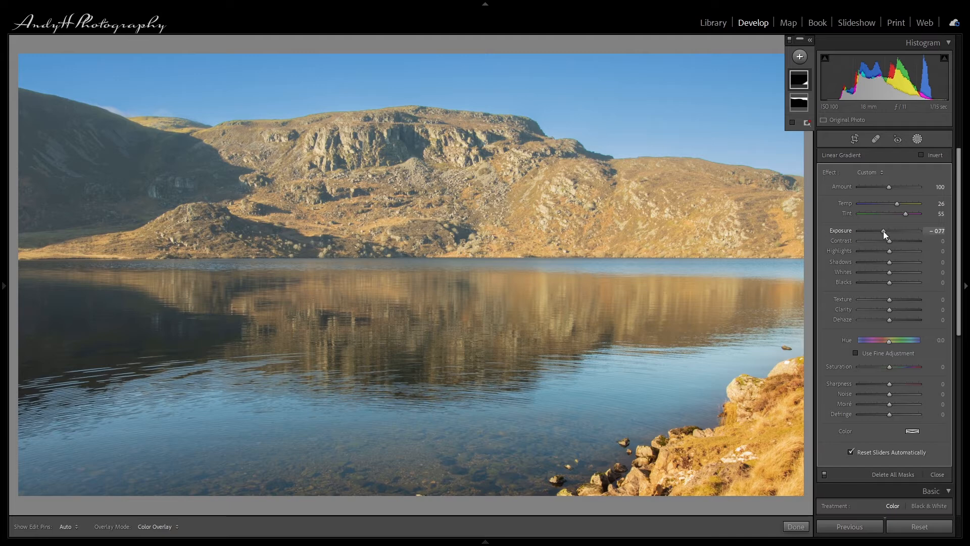
{"action": "left_click_drag", "start_coordinate": [883, 232], "coordinate": [883, 231]}
{"action": "left_click", "coordinate": [918, 139]}
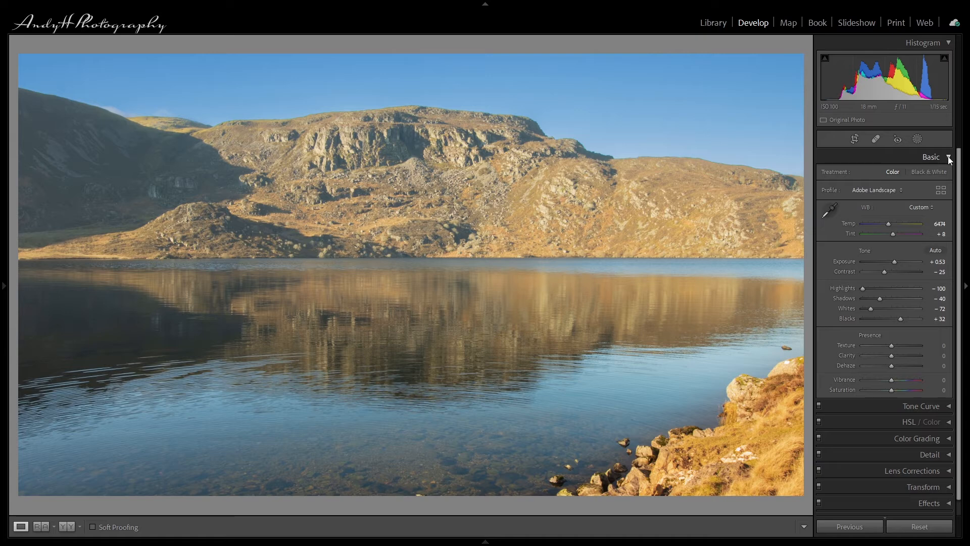
- Shift the HSL hues: Orange to −43, Yellow to −53, Aqua to +37 and Blue to −35
{"action": "left_click", "coordinate": [948, 157]}
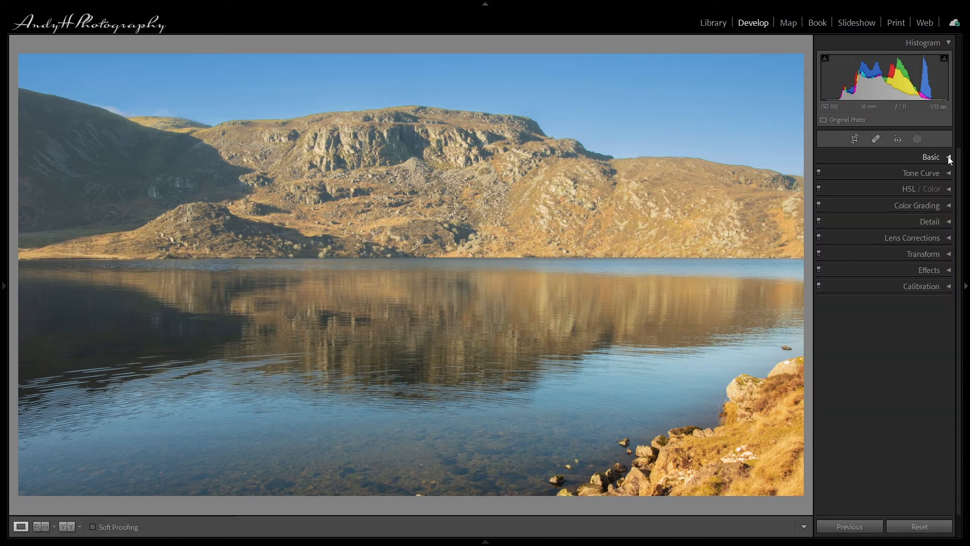
{"action": "left_click", "coordinate": [948, 189]}
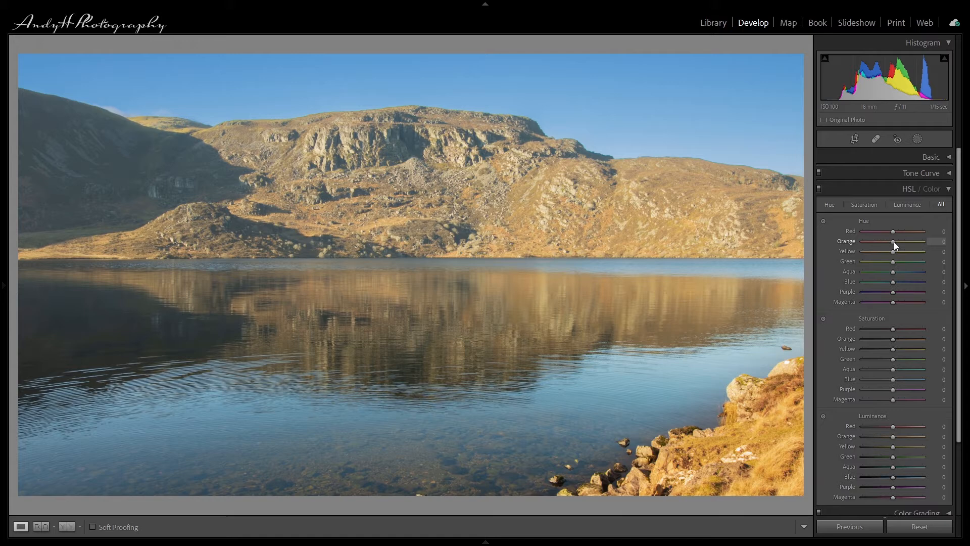
{"action": "left_click_drag", "start_coordinate": [893, 242], "coordinate": [886, 245]}
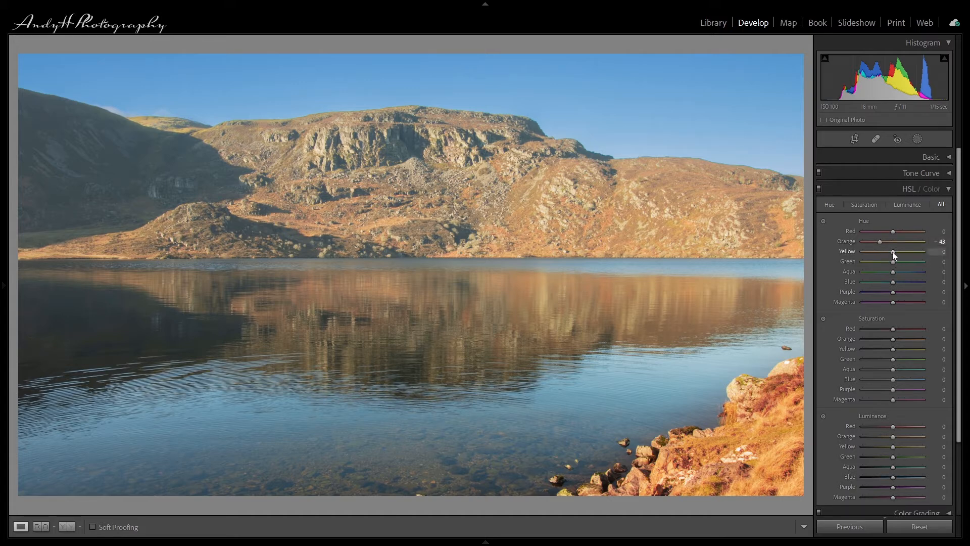
{"action": "left_click_drag", "start_coordinate": [893, 251], "coordinate": [875, 253]}
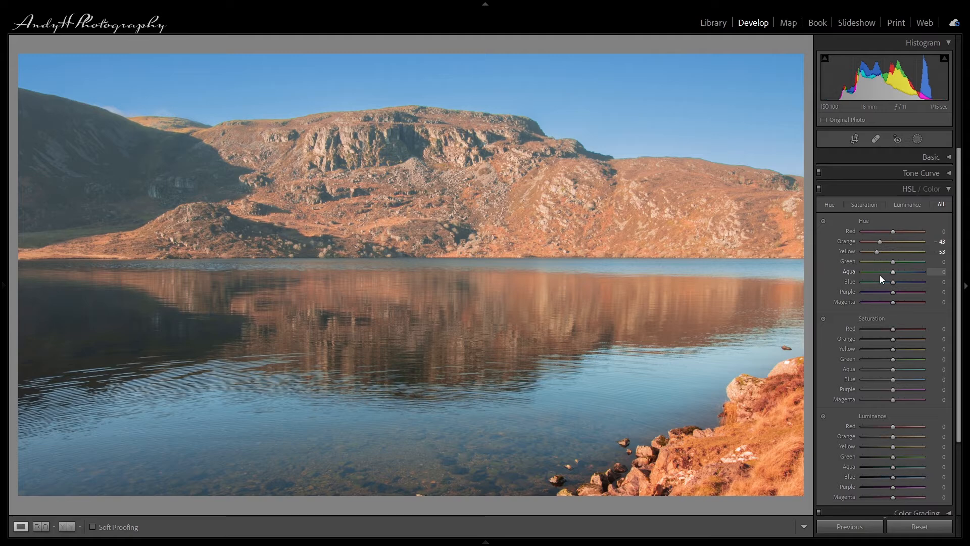
{"action": "left_click_drag", "start_coordinate": [893, 272], "coordinate": [902, 273]}
{"action": "left_click_drag", "start_coordinate": [894, 281], "coordinate": [881, 283]}
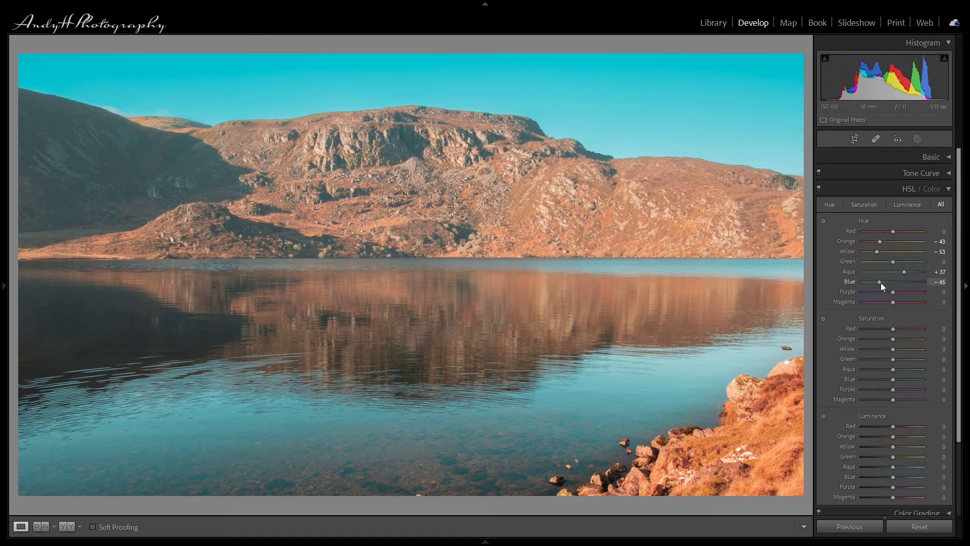
{"action": "left_click_drag", "start_coordinate": [881, 283], "coordinate": [884, 286]}
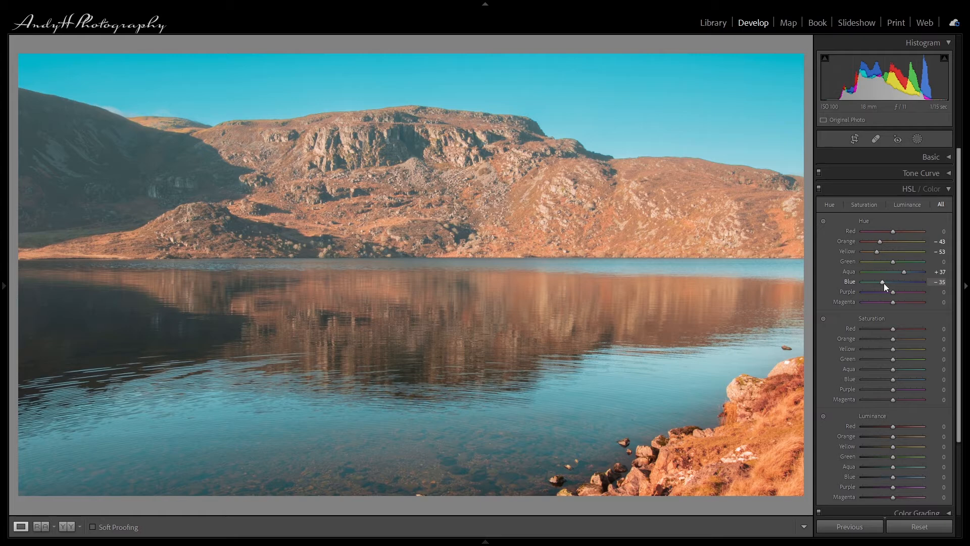
- Darken the HSL luminance: Orange to −53, Yellow to −22, Aqua to −33 and Blue to −30
{"action": "scroll", "coordinate": [889, 273], "scroll_direction": "down", "scroll_amount": 2}
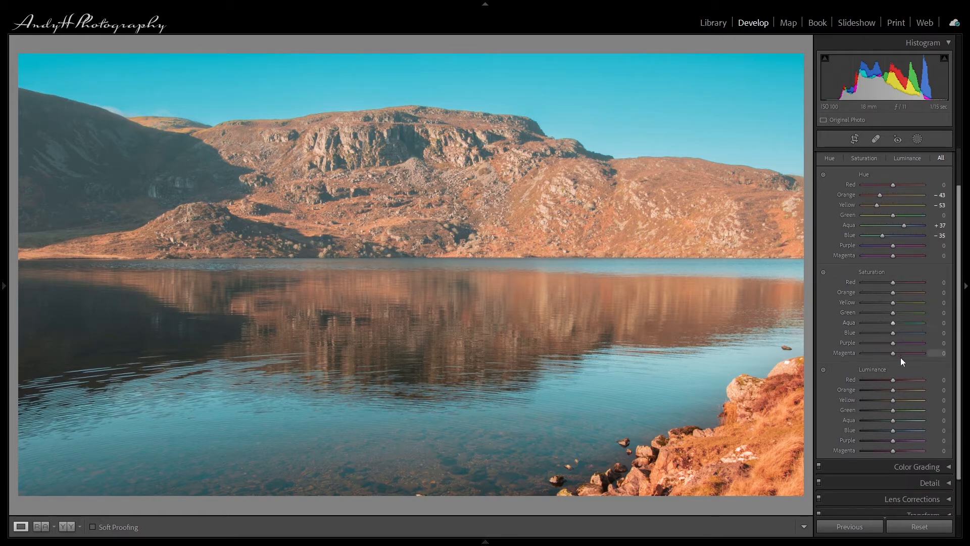
{"action": "left_click_drag", "start_coordinate": [892, 391], "coordinate": [886, 392]}
{"action": "left_click_drag", "start_coordinate": [884, 393], "coordinate": [879, 394]}
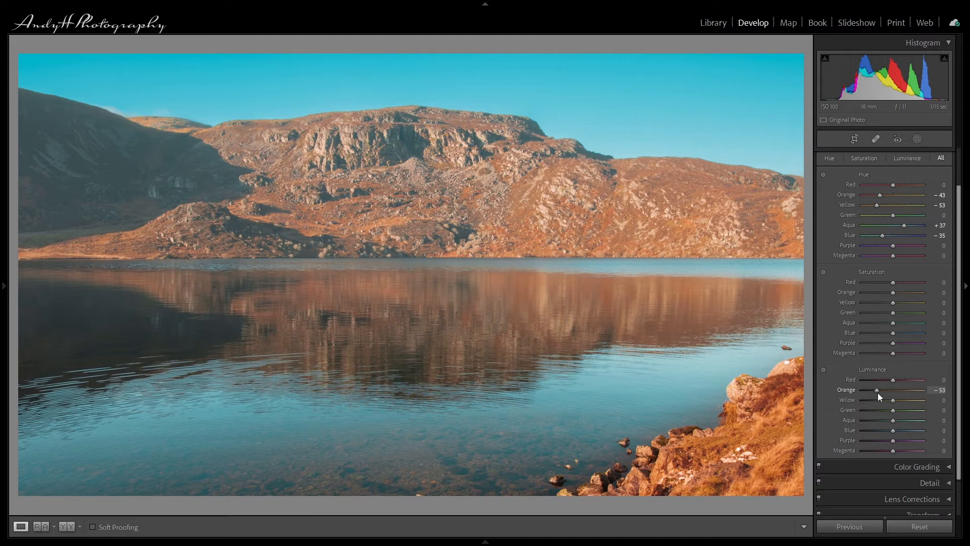
{"action": "left_click_drag", "start_coordinate": [894, 400], "coordinate": [887, 401]}
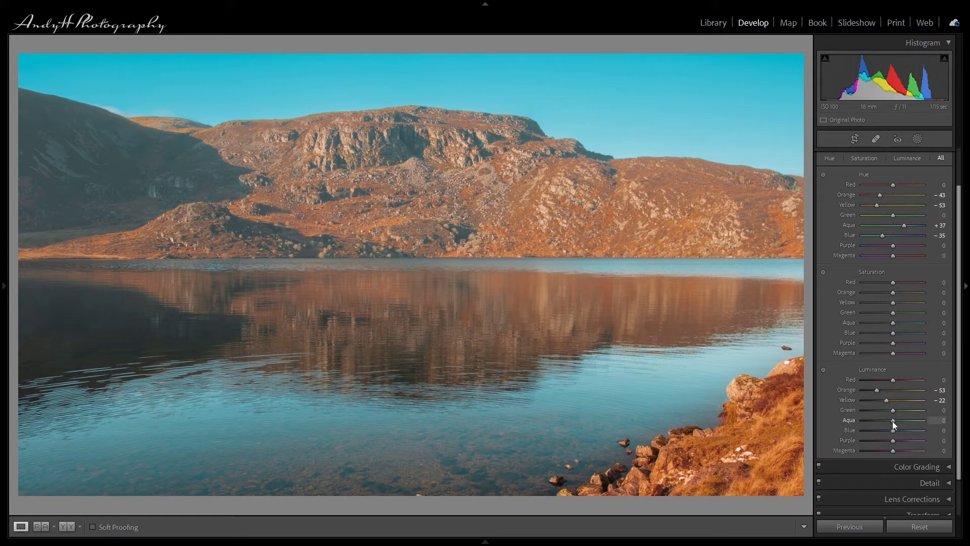
{"action": "left_click_drag", "start_coordinate": [891, 421], "coordinate": [884, 419]}
{"action": "left_click_drag", "start_coordinate": [892, 431], "coordinate": [883, 431]}
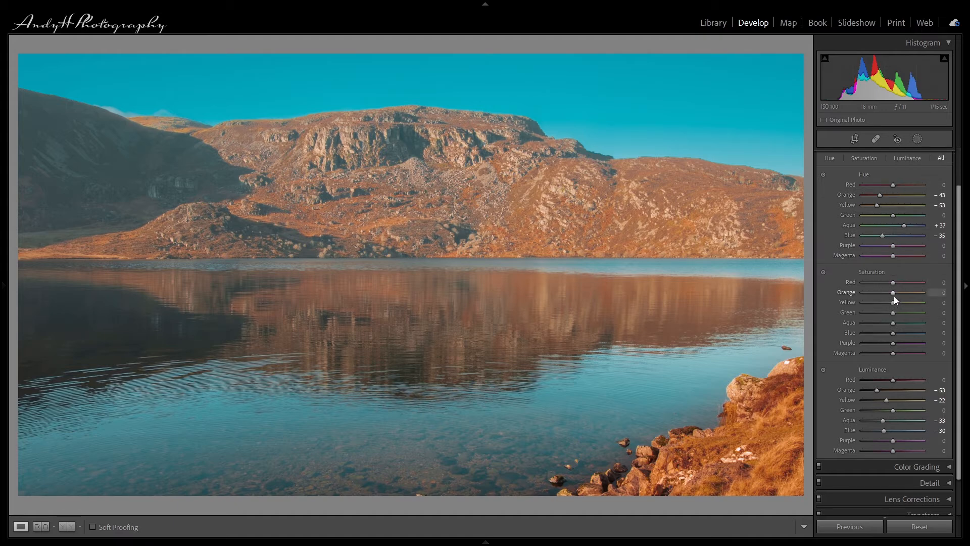
- Raise the HSL saturation: Orange to +22, Yellow to +18, Aqua to +40 and Blue to +43
{"action": "left_click_drag", "start_coordinate": [893, 291], "coordinate": [897, 293]}
{"action": "left_click_drag", "start_coordinate": [895, 303], "coordinate": [898, 303]}
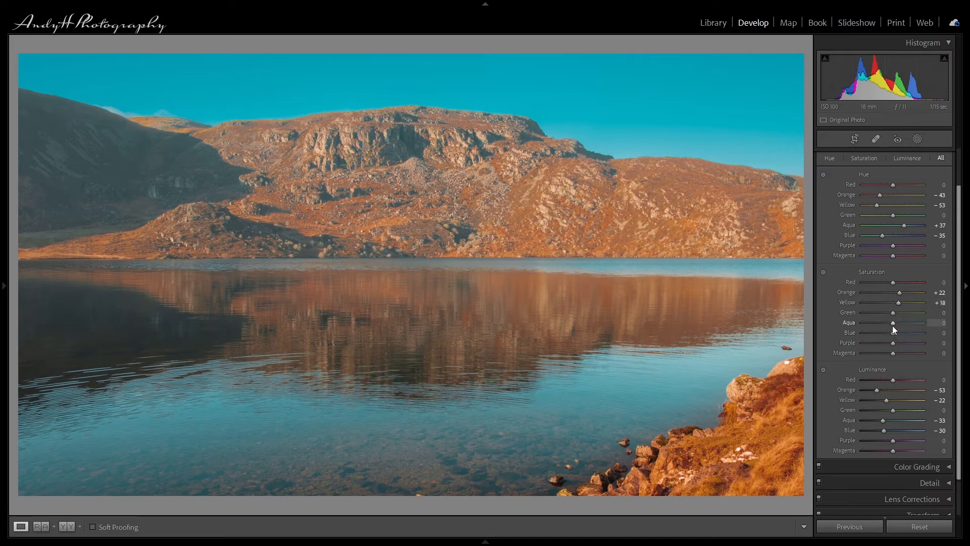
{"action": "left_click_drag", "start_coordinate": [895, 323], "coordinate": [904, 324]}
{"action": "left_click_drag", "start_coordinate": [893, 335], "coordinate": [907, 333]}
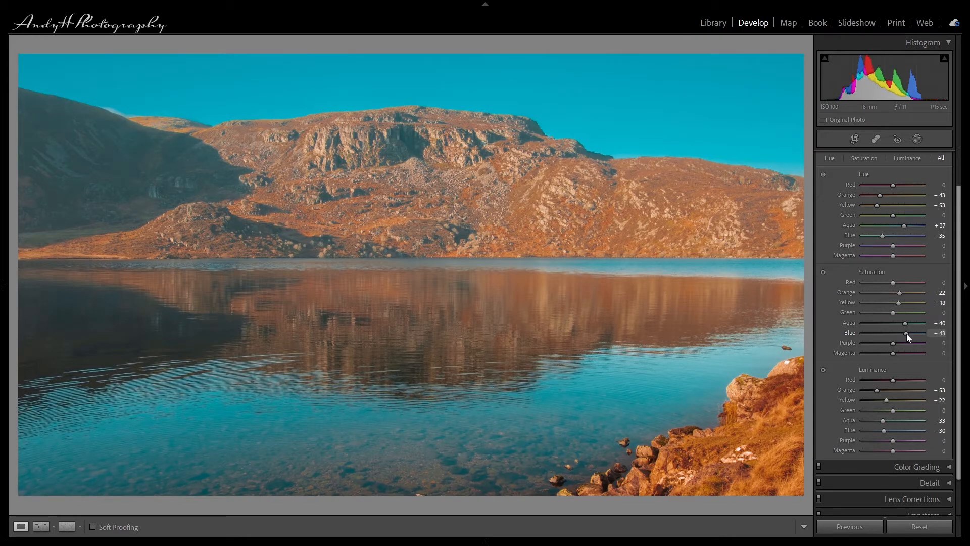
- Color grade the midtones slightly towards orange and the shadows towards blue with hue 220 and saturation 20
{"action": "scroll", "coordinate": [907, 291], "scroll_direction": "down", "scroll_amount": 1}
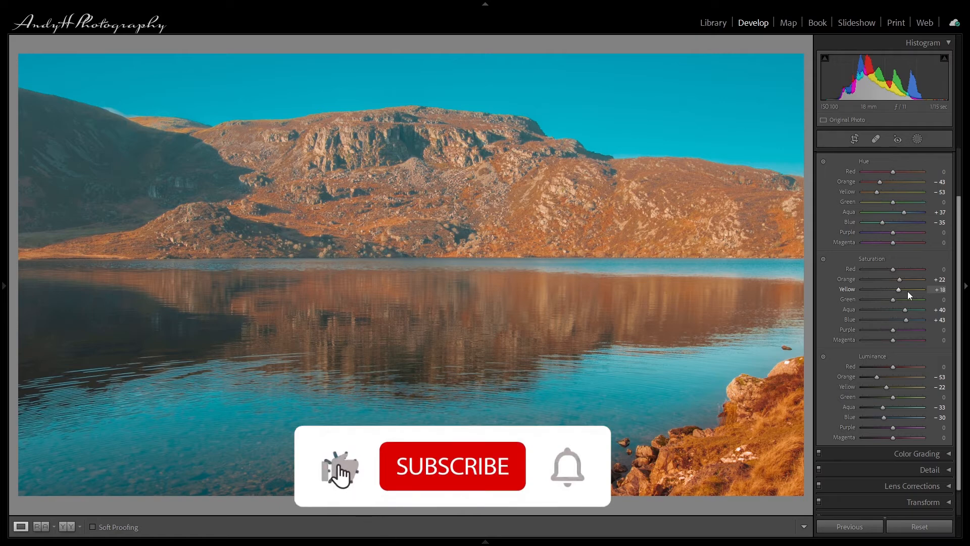
{"action": "scroll", "coordinate": [959, 285], "scroll_direction": "up", "scroll_amount": 2}
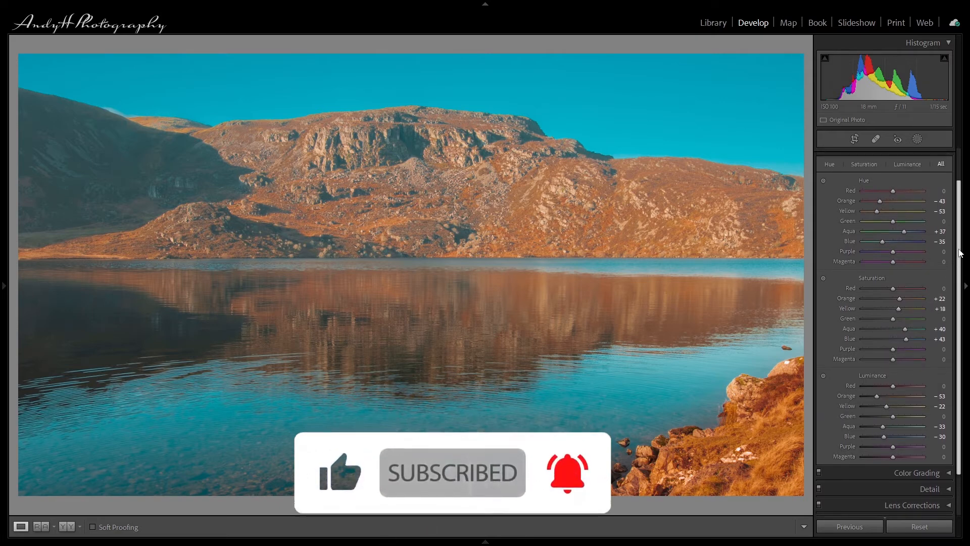
{"action": "scroll", "coordinate": [958, 252], "scroll_direction": "up", "scroll_amount": 3}
{"action": "left_click", "coordinate": [948, 174]}
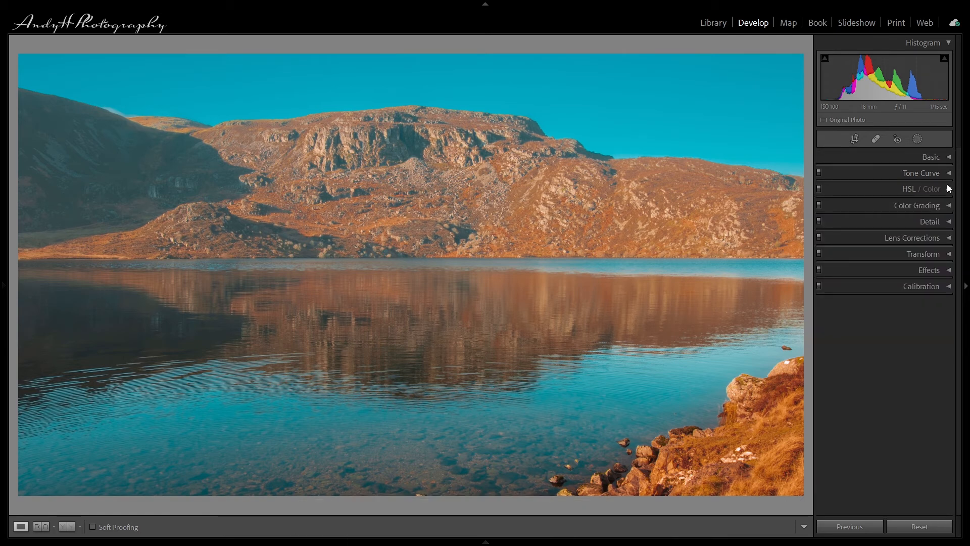
{"action": "left_click", "coordinate": [949, 206]}
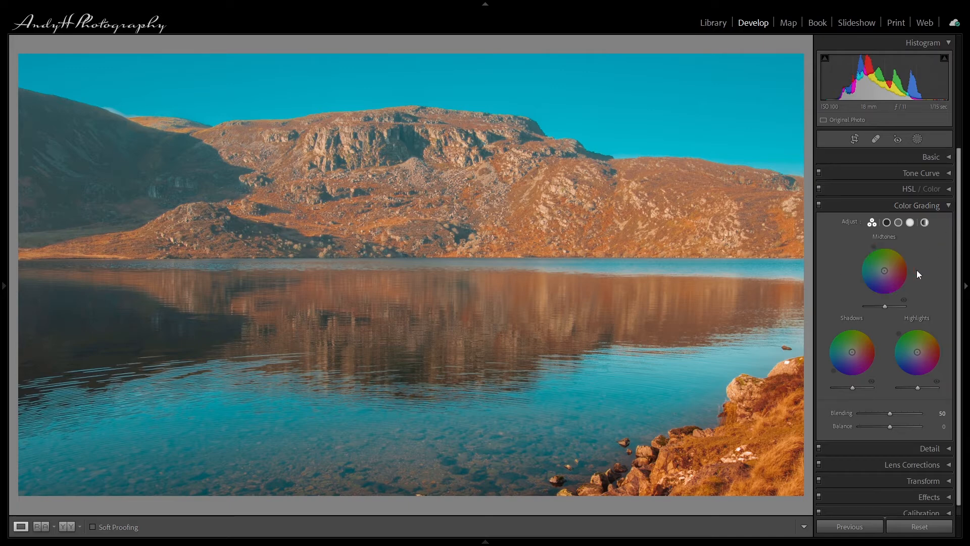
{"action": "left_click_drag", "start_coordinate": [884, 270], "coordinate": [888, 269]}
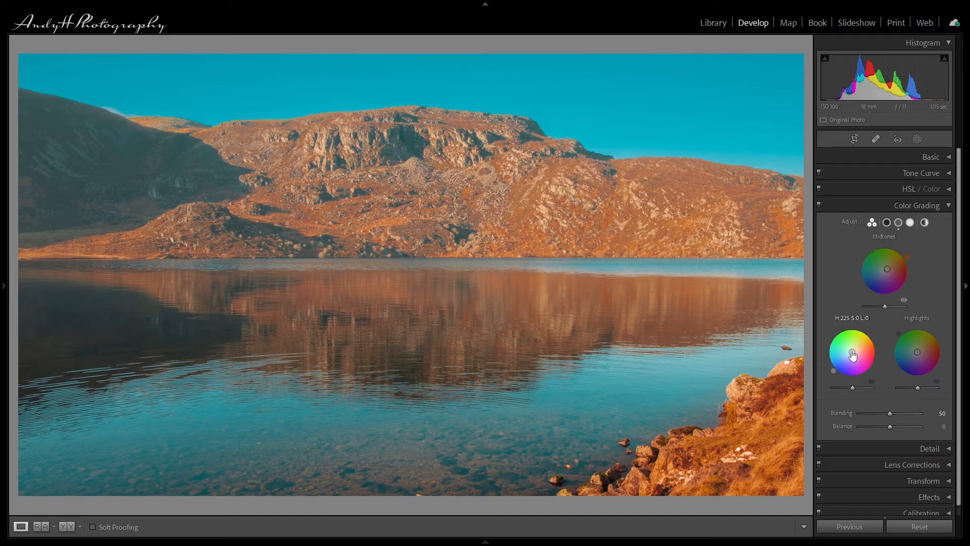
{"action": "left_click_drag", "start_coordinate": [852, 352], "coordinate": [849, 355]}
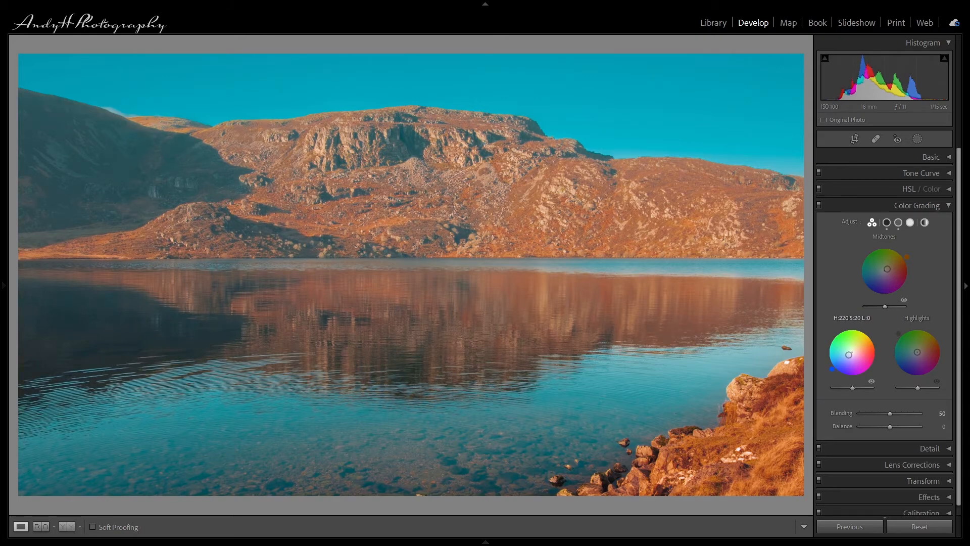
- Tint both the shadows and the highlights blue in color grading with hue 230 and saturation 20
{"action": "left_click_drag", "start_coordinate": [850, 355], "coordinate": [850, 357]}
{"action": "left_click_drag", "start_coordinate": [917, 353], "coordinate": [916, 355]}
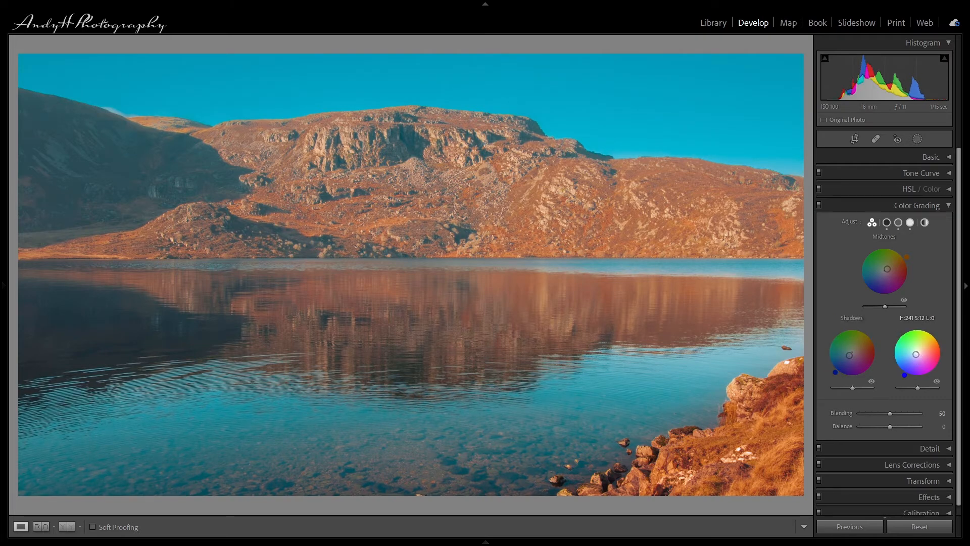
{"action": "left_click_drag", "start_coordinate": [916, 354], "coordinate": [915, 355]}
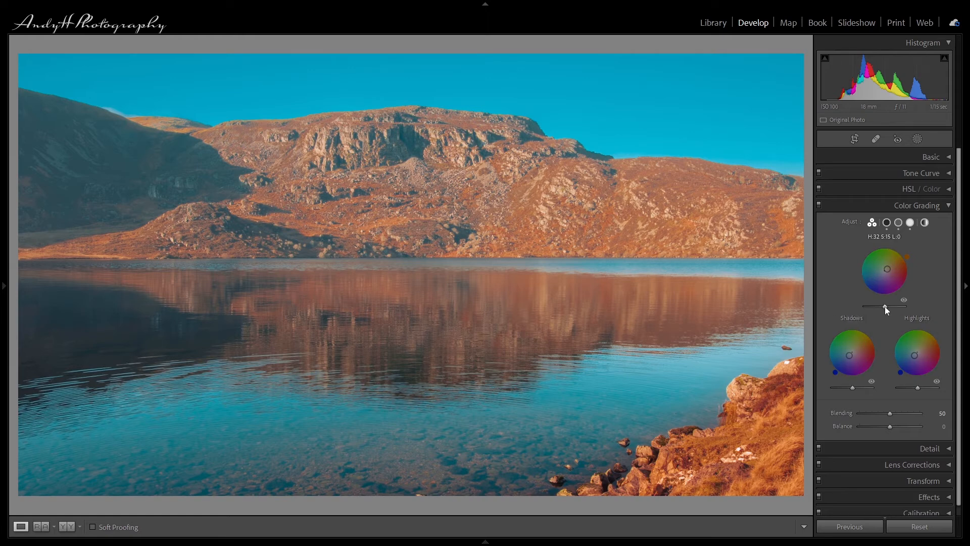
- Slightly lower the color grading luminance of the midtones, shadows and highlights
{"action": "left_click_drag", "start_coordinate": [885, 307], "coordinate": [881, 309]}
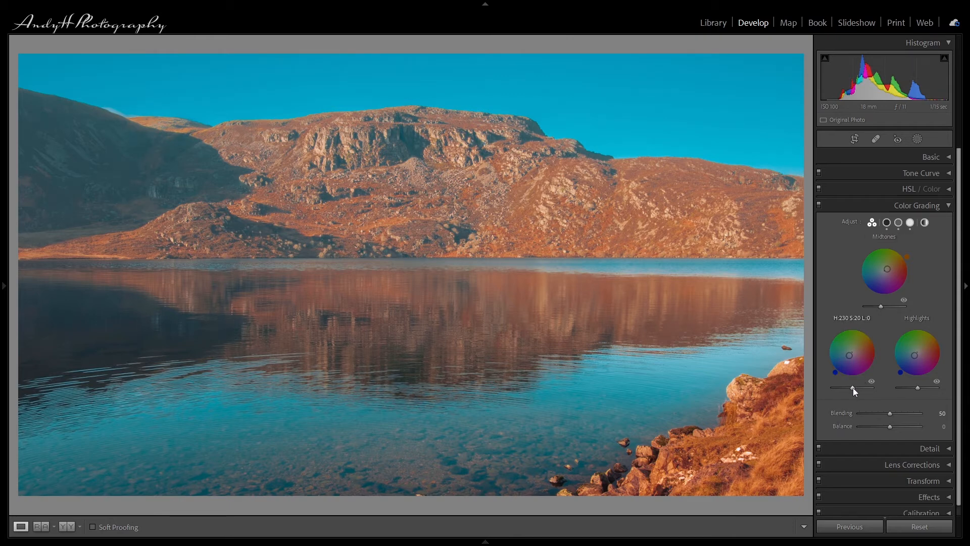
{"action": "left_click_drag", "start_coordinate": [853, 388], "coordinate": [849, 388]}
{"action": "left_click_drag", "start_coordinate": [920, 387], "coordinate": [915, 386]}
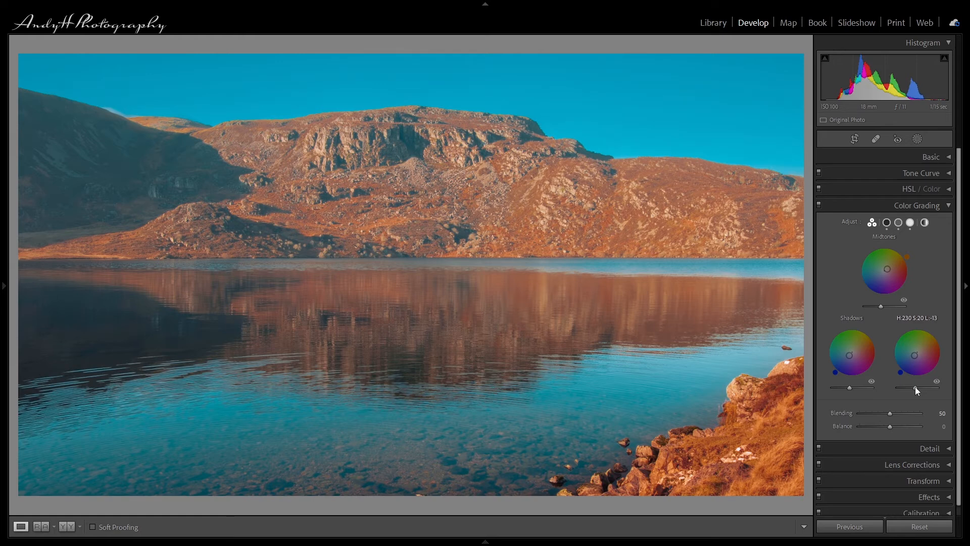
{"action": "left_click_drag", "start_coordinate": [916, 387], "coordinate": [913, 386]}
{"action": "left_click", "coordinate": [951, 206]}
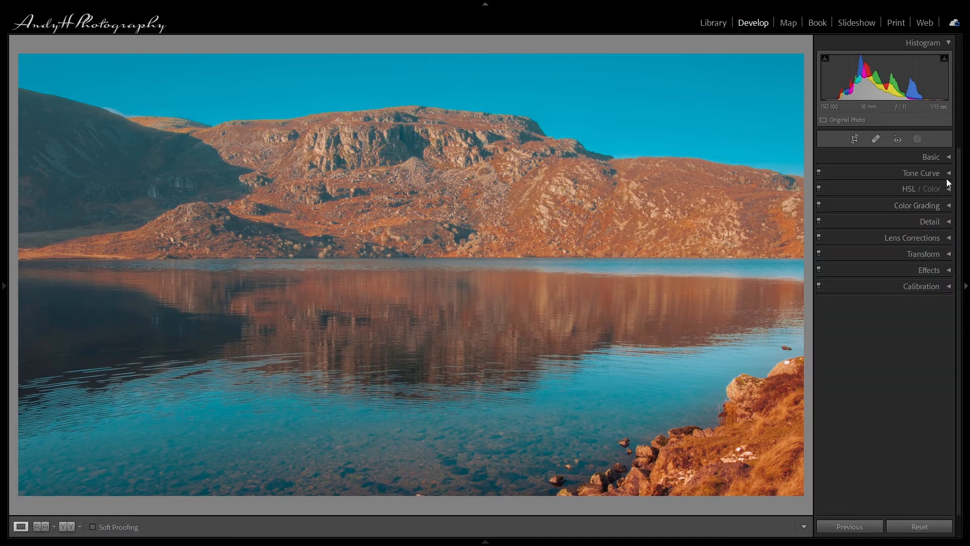
- Soften the photo with Texture −16 and Clarity −19, and set Dehaze to +7
{"action": "left_click", "coordinate": [950, 157]}
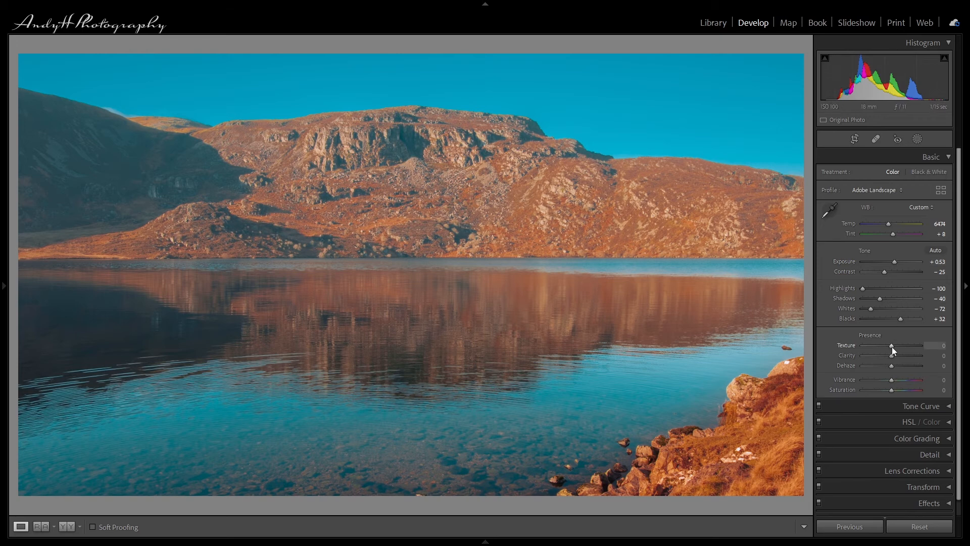
{"action": "left_click_drag", "start_coordinate": [890, 346], "coordinate": [886, 345]}
{"action": "left_click_drag", "start_coordinate": [891, 358], "coordinate": [889, 358]}
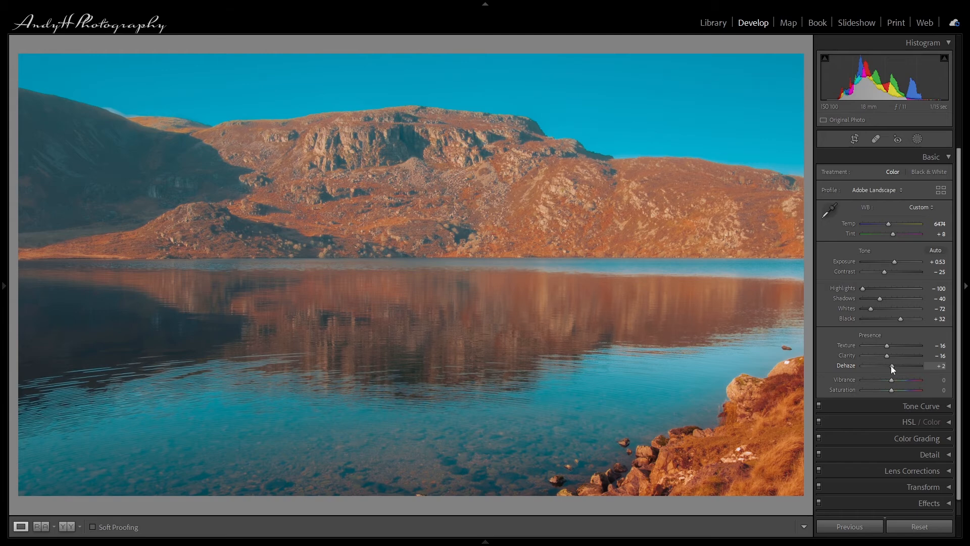
{"action": "mouse_move", "coordinate": [892, 365]}
{"action": "left_mouse_down"}
{"action": "mouse_move", "coordinate": [914, 365]}
{"action": "mouse_move", "coordinate": [892, 367]}
{"action": "left_mouse_up"}
{"action": "mouse_move", "coordinate": [886, 356]}
{"action": "left_mouse_down"}
{"action": "mouse_move", "coordinate": [854, 358]}
{"action": "mouse_move", "coordinate": [885, 358]}
{"action": "left_mouse_up"}
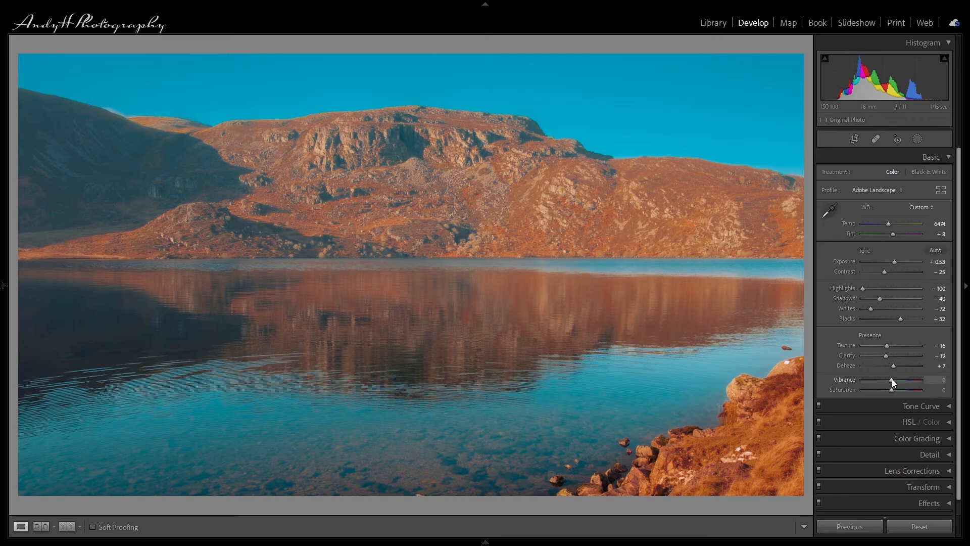
- Raise Vibrance to +18 and lower Saturation to −21
{"action": "left_click_drag", "start_coordinate": [892, 379], "coordinate": [890, 389]}
{"action": "left_click_drag", "start_coordinate": [890, 390], "coordinate": [886, 391]}
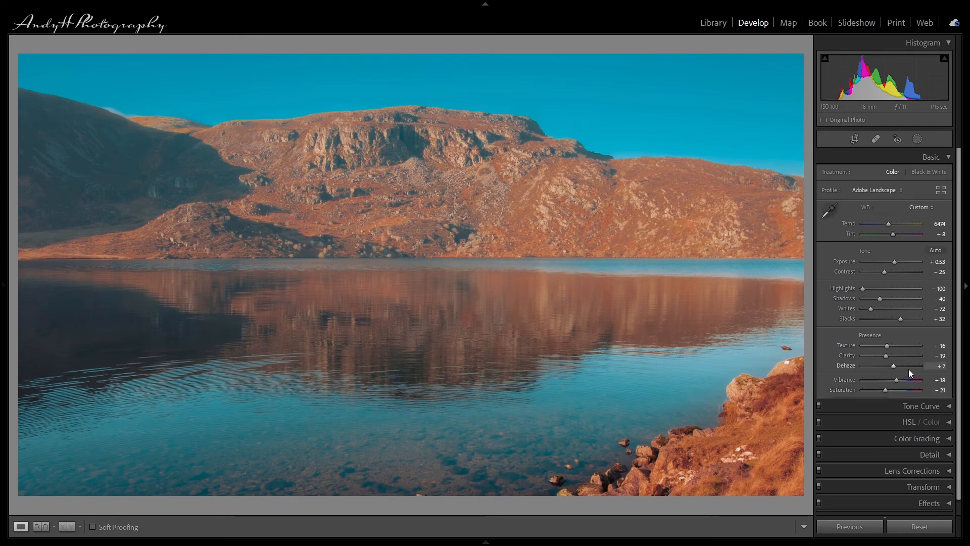
{"action": "left_click", "coordinate": [949, 157]}
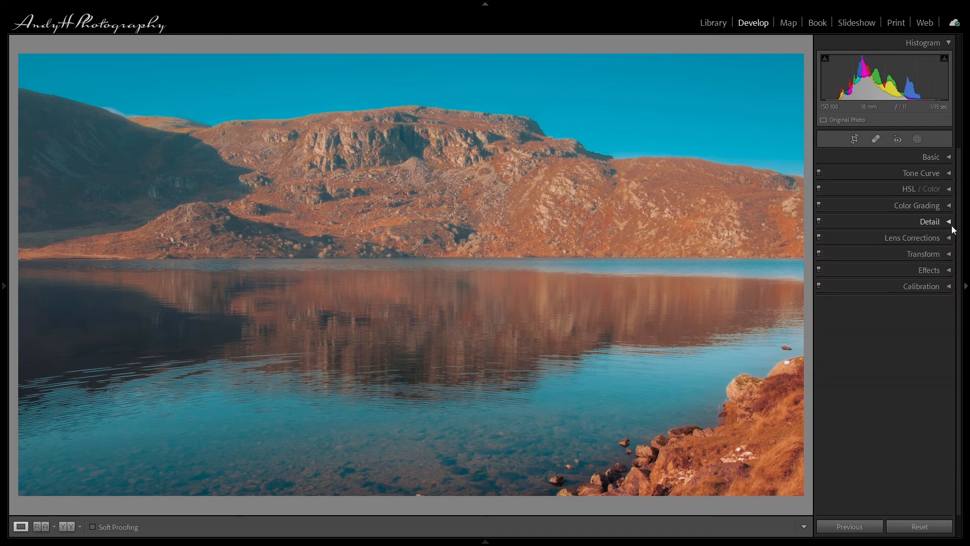
- Add film grain with amount 28, size 0 and roughness 100, and check it up close on the mountain ridge
{"action": "left_click", "coordinate": [950, 269]}
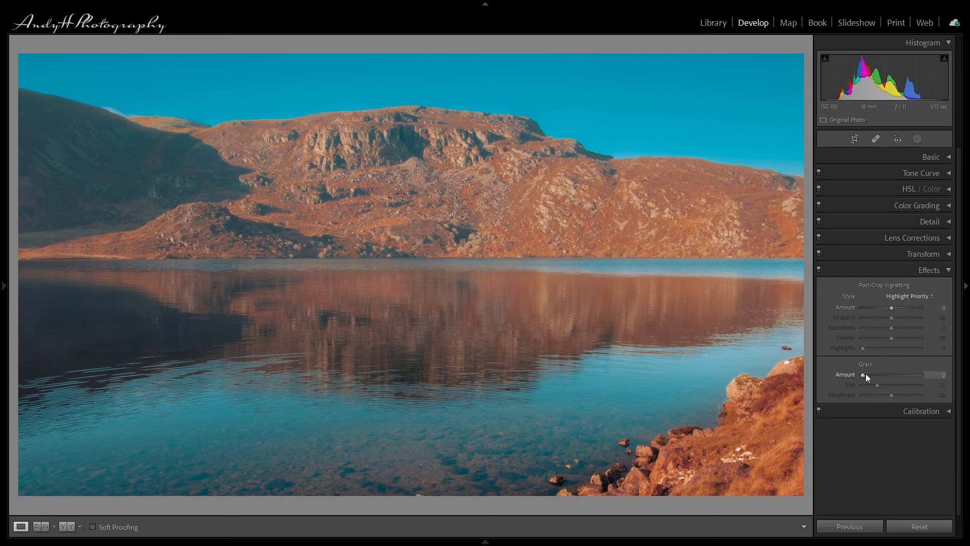
{"action": "left_click_drag", "start_coordinate": [864, 375], "coordinate": [866, 376]}
{"action": "left_click_drag", "start_coordinate": [897, 376], "coordinate": [895, 375]}
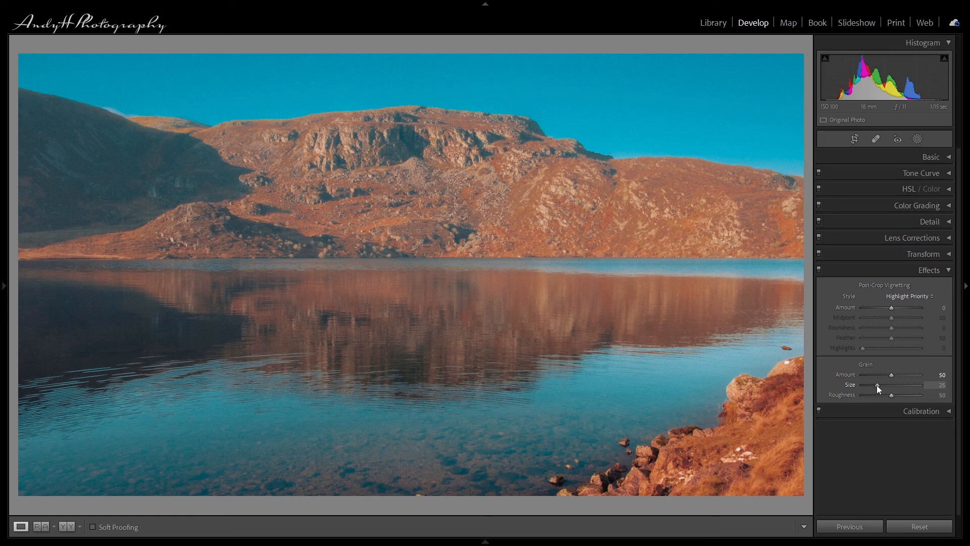
{"action": "left_click_drag", "start_coordinate": [878, 386], "coordinate": [856, 385]}
{"action": "left_click_drag", "start_coordinate": [924, 395], "coordinate": [930, 394]}
{"action": "left_click", "coordinate": [515, 121]}
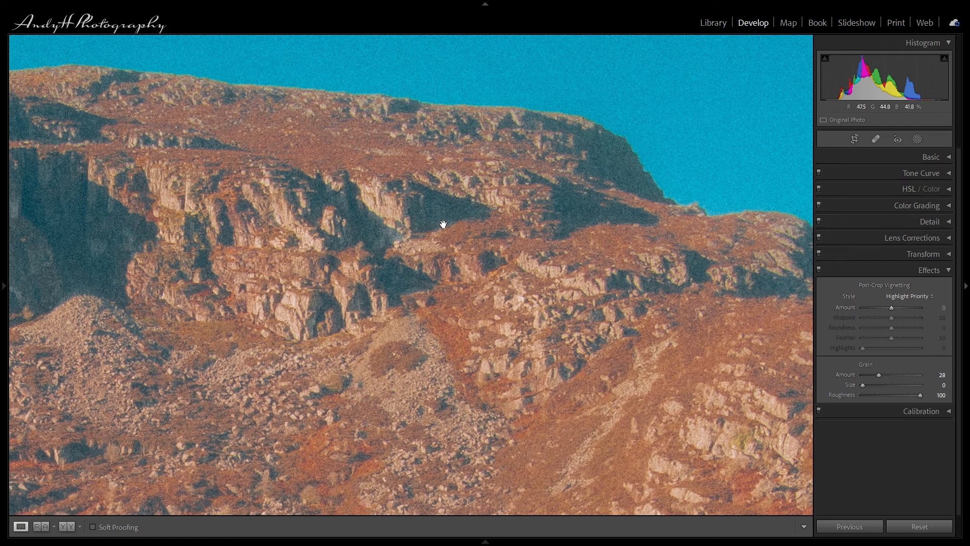
{"action": "left_click", "coordinate": [406, 222]}
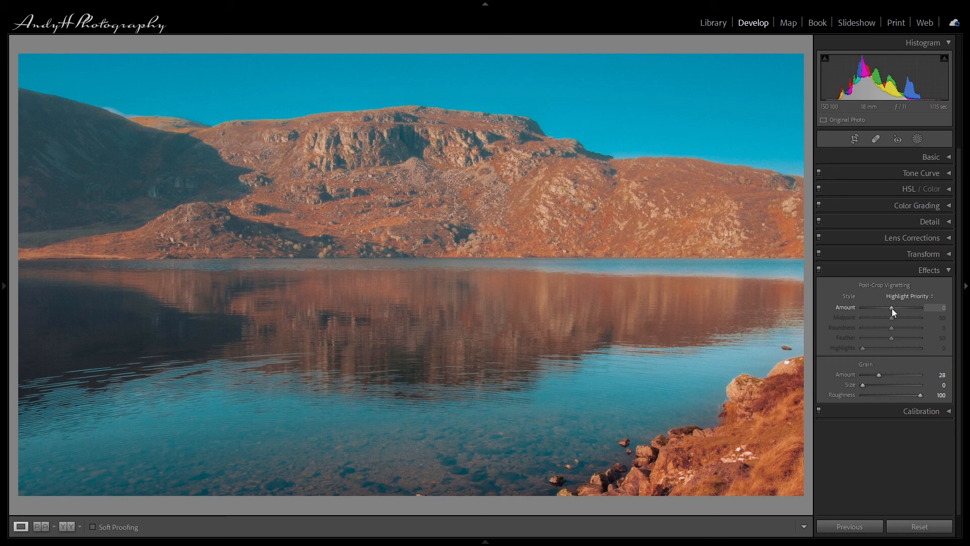
- Darken the photo's edges with a post-crop vignette amount of −14
{"action": "left_click_drag", "start_coordinate": [892, 309], "coordinate": [889, 309]}
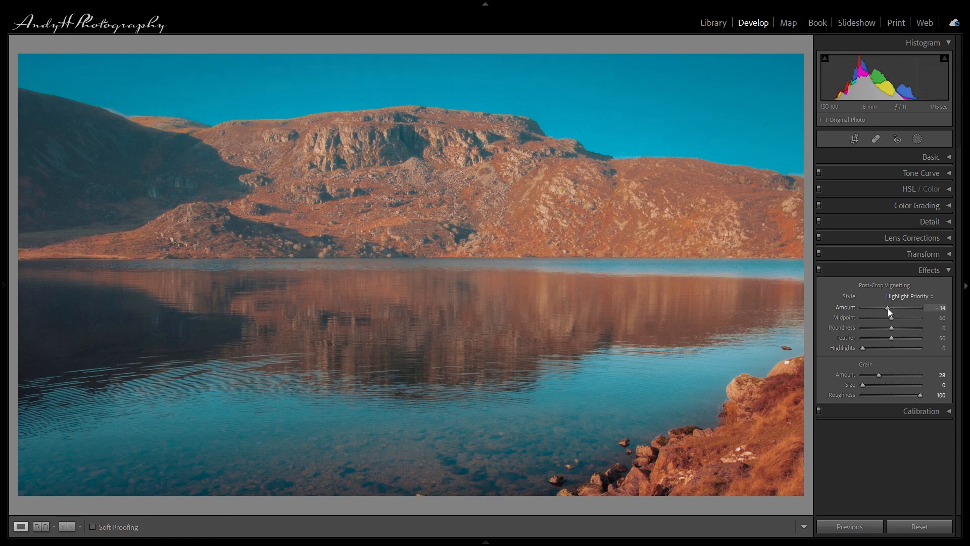